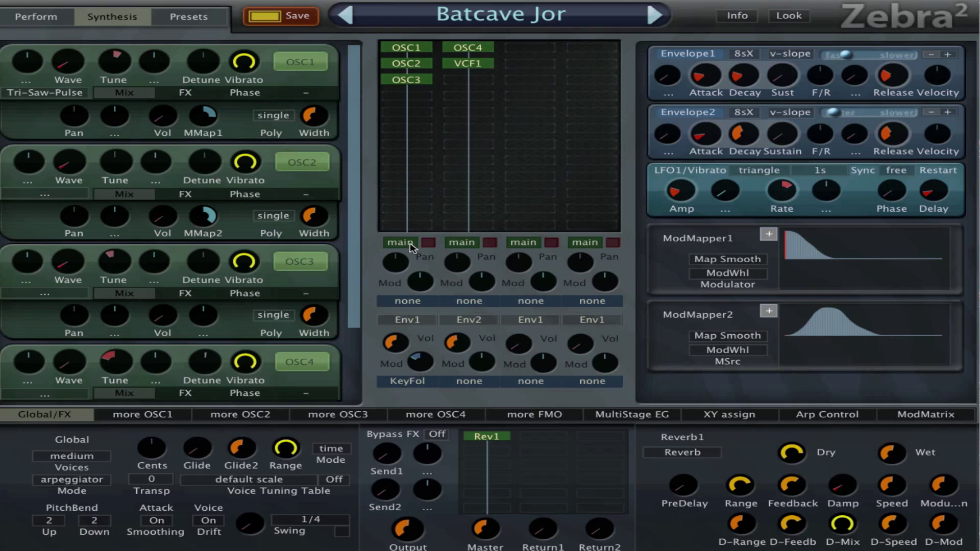
Show OSC1's FX1/FX2 settings and the 16-step Arp Control sequence at 1/16 sync.
{"action": "left_click", "coordinate": [187, 92]}
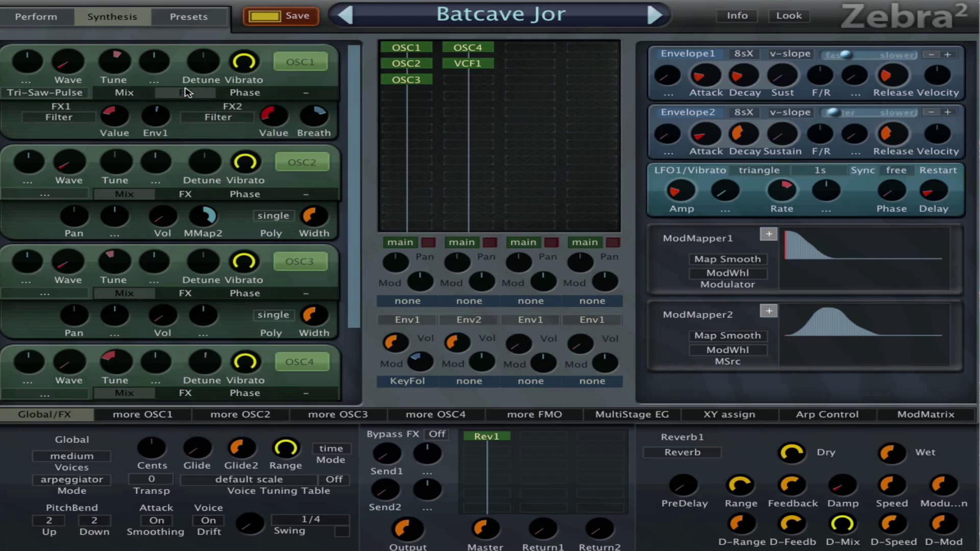
{"action": "left_click", "coordinate": [926, 422]}
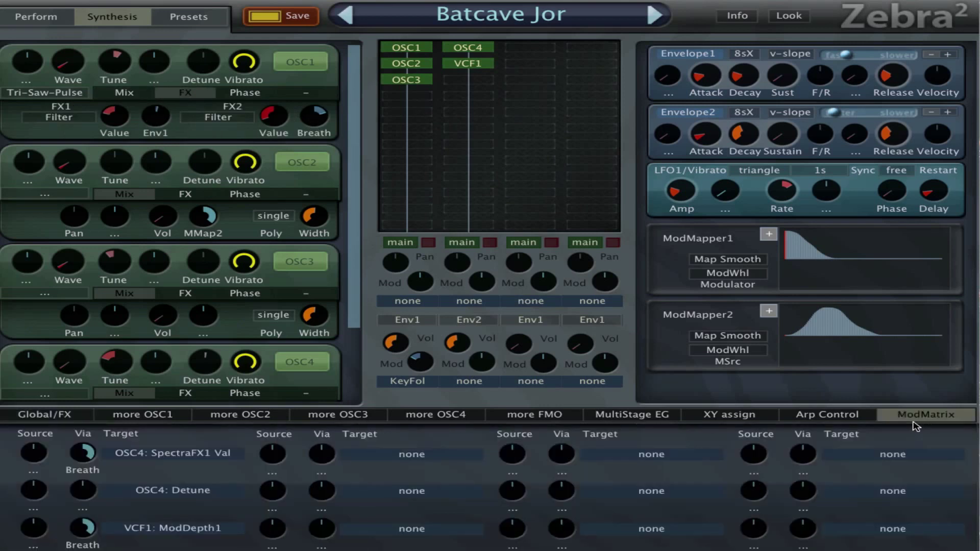
{"action": "key", "text": "XF86AudioRaiseVolume"}
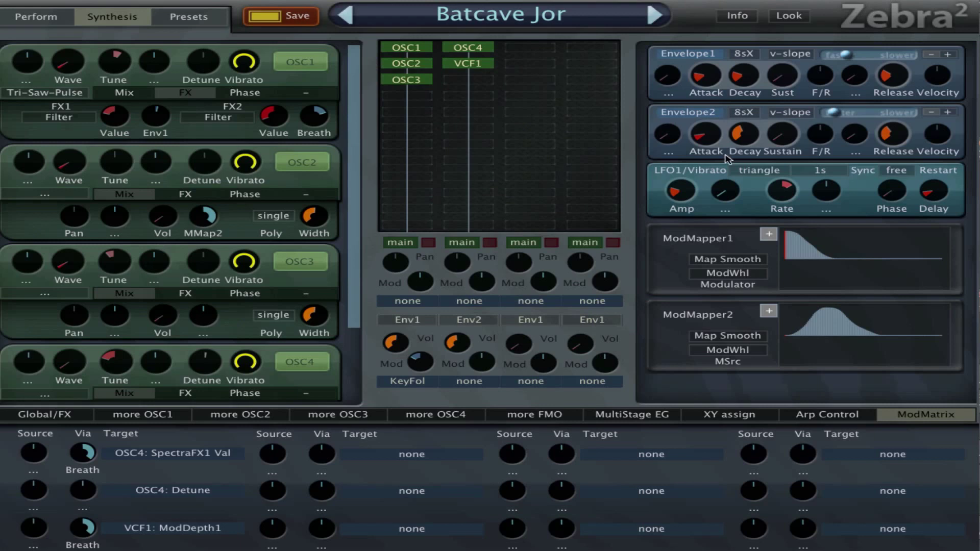
{"action": "left_click", "coordinate": [853, 419]}
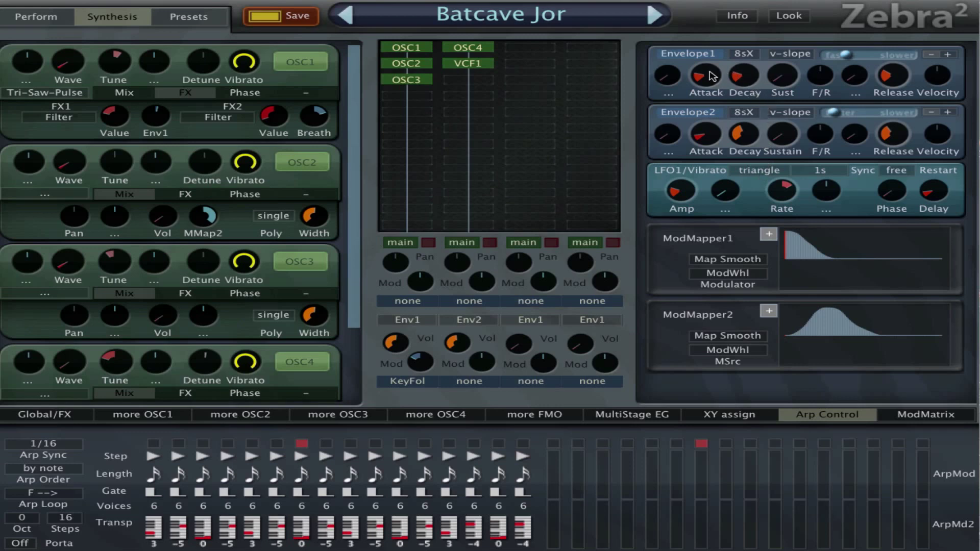
Reset Envelope1's attack to 0, bring it up to about 22.50, and select OSC1.
{"action": "left_click_drag", "start_coordinate": [712, 75], "coordinate": [721, 133]}
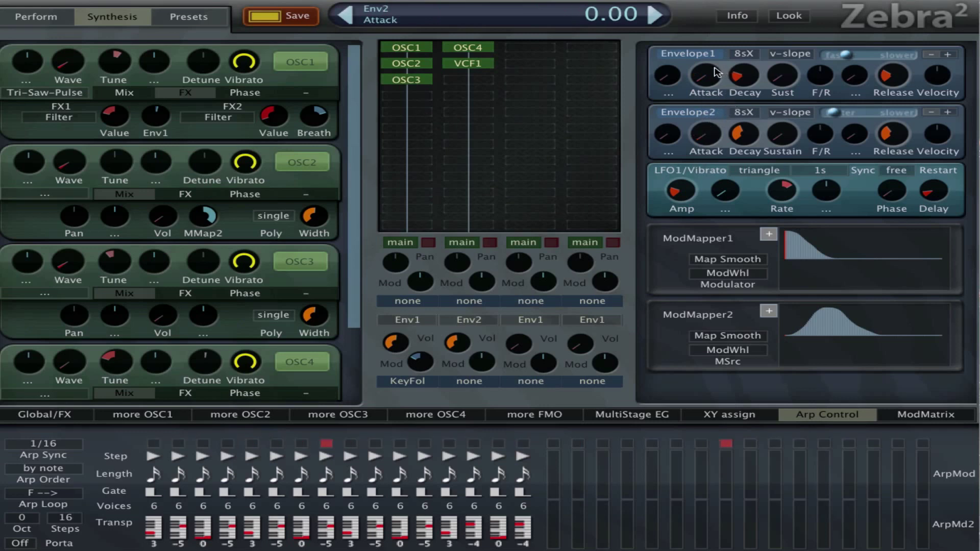
{"action": "left_click_drag", "start_coordinate": [710, 76], "coordinate": [729, 28]}
{"action": "left_click_drag", "start_coordinate": [712, 136], "coordinate": [715, 84]}
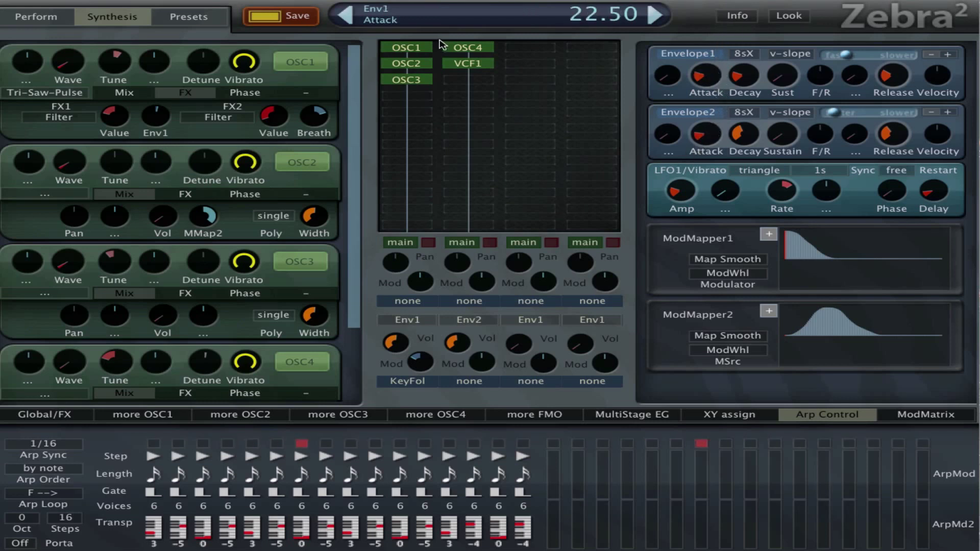
{"action": "left_click", "coordinate": [489, 248]}
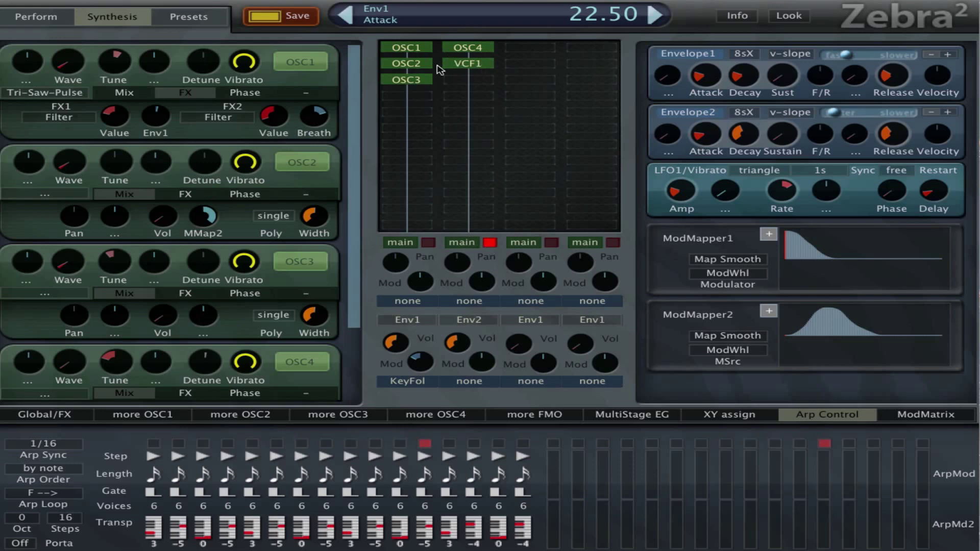
{"action": "left_click", "coordinate": [430, 50]}
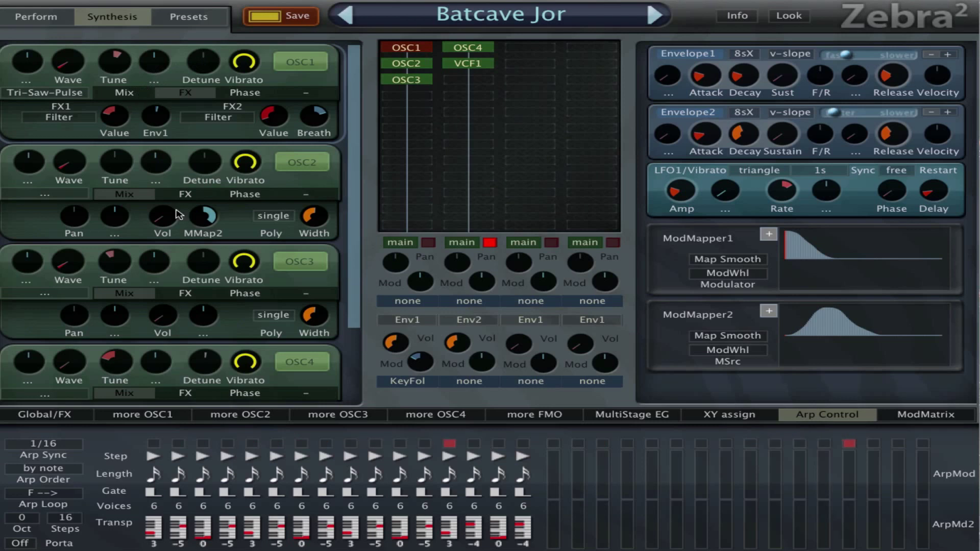
Show OSC1's Wave 1 GeoMorph editor and set its FX1 value to -38.
{"action": "left_click", "coordinate": [147, 420]}
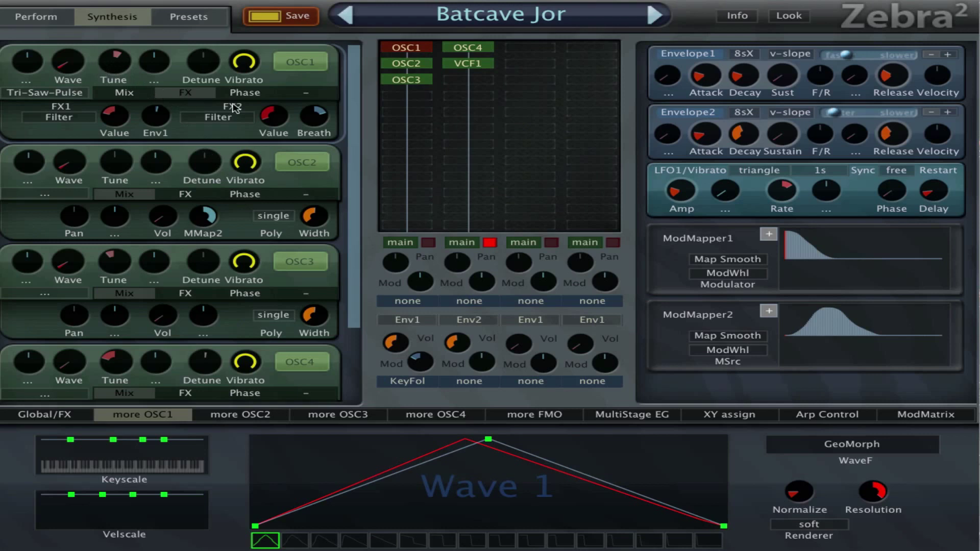
{"action": "left_click", "coordinate": [250, 94]}
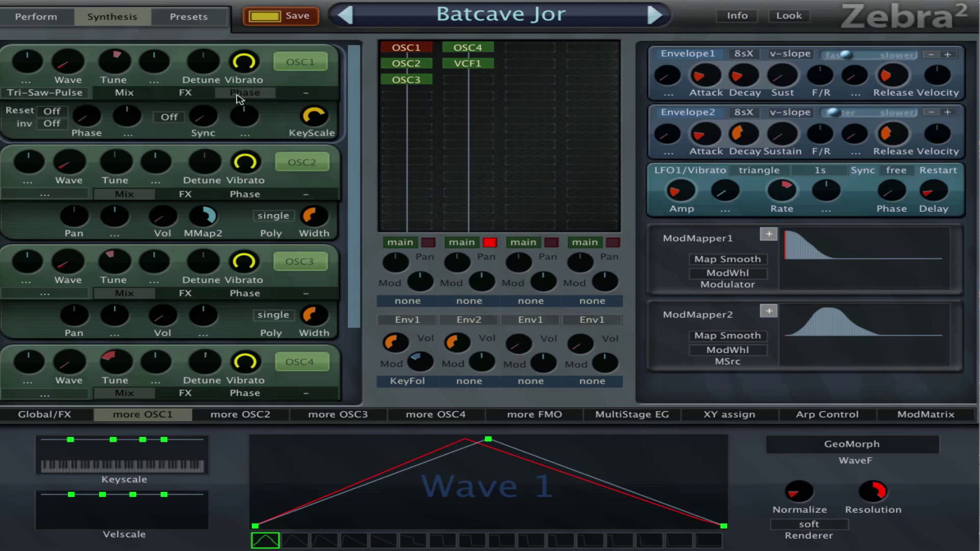
{"action": "left_click", "coordinate": [187, 94]}
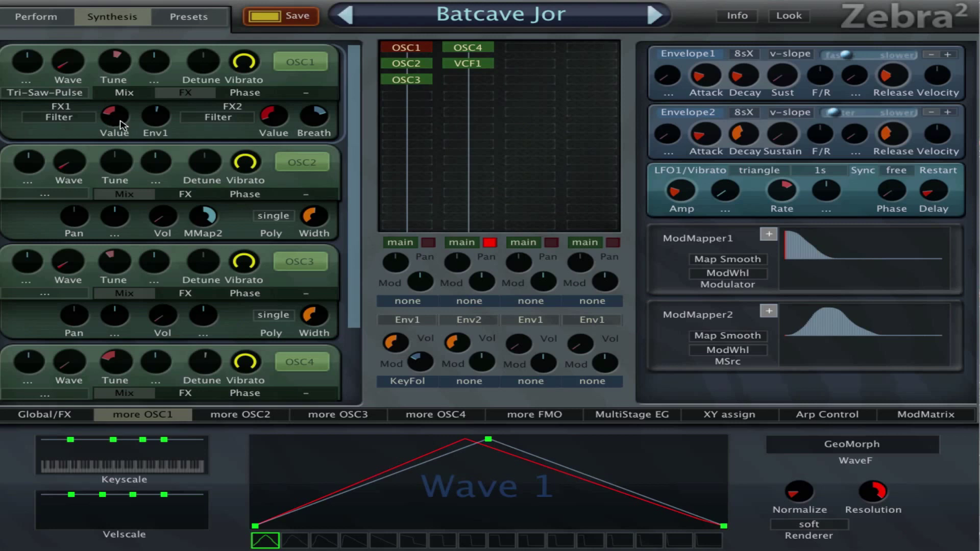
{"action": "left_click_drag", "start_coordinate": [125, 128], "coordinate": [149, 117]}
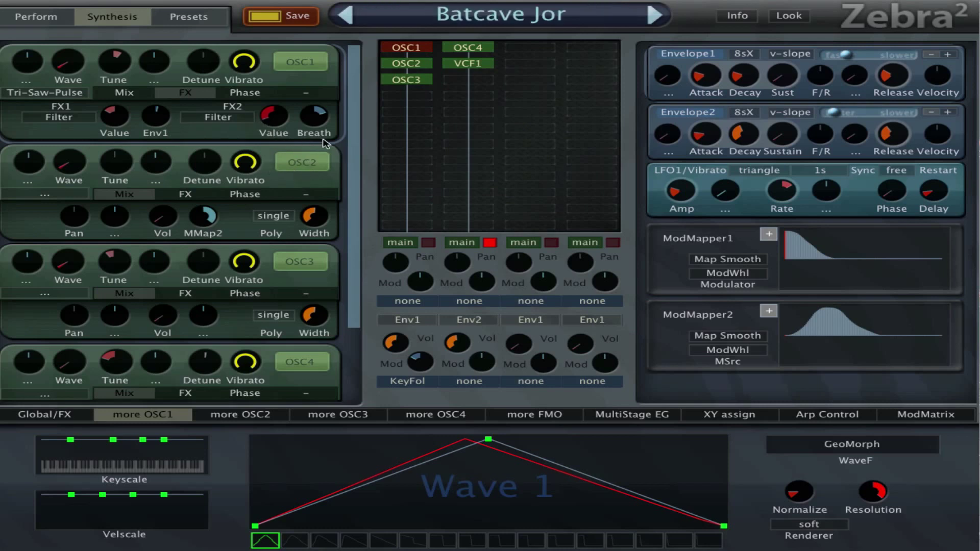
{"action": "mouse_move", "coordinate": [322, 127]}
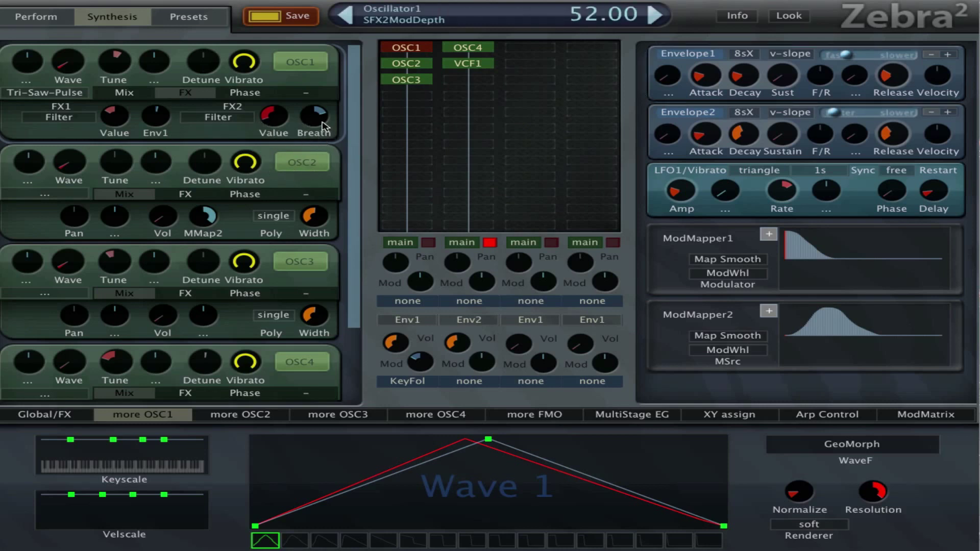
Keep Breath as OSC1's FX2 modulation source and raise its depth to 100.
{"action": "left_click", "coordinate": [319, 121]}
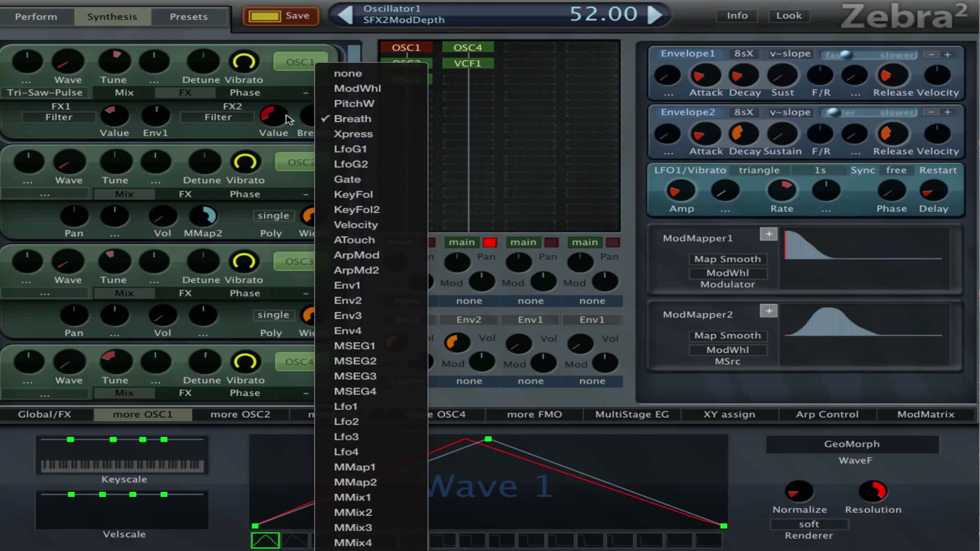
{"action": "left_click", "coordinate": [329, 122]}
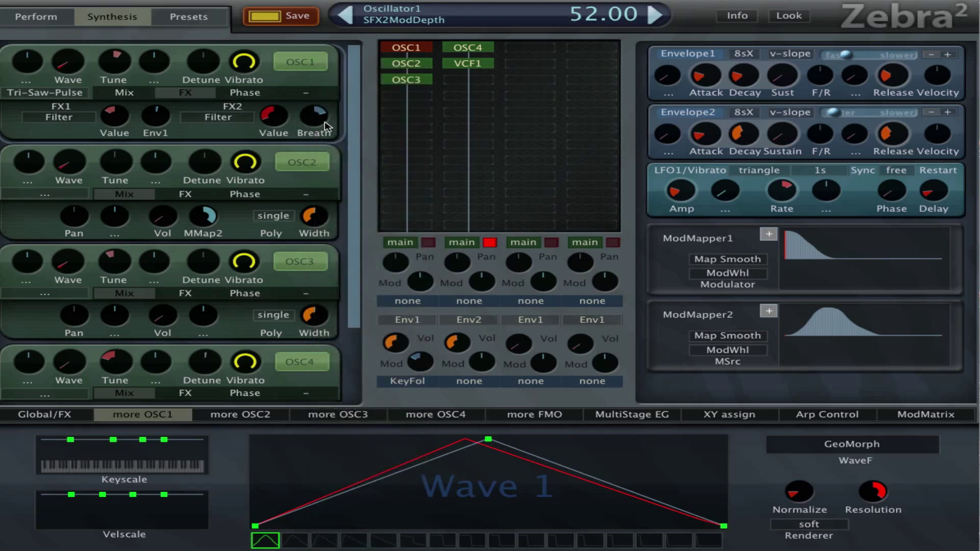
{"action": "mouse_move", "coordinate": [319, 118]}
{"action": "left_mouse_down"}
{"action": "mouse_move", "coordinate": [386, 18]}
{"action": "mouse_move", "coordinate": [385, 38]}
{"action": "mouse_move", "coordinate": [331, 119]}
{"action": "left_mouse_up"}
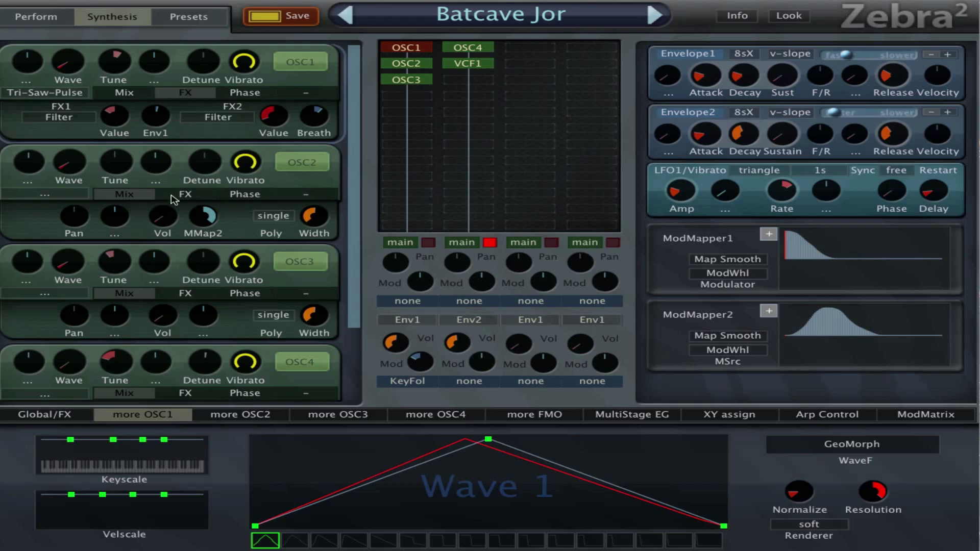
{"action": "left_click", "coordinate": [431, 63]}
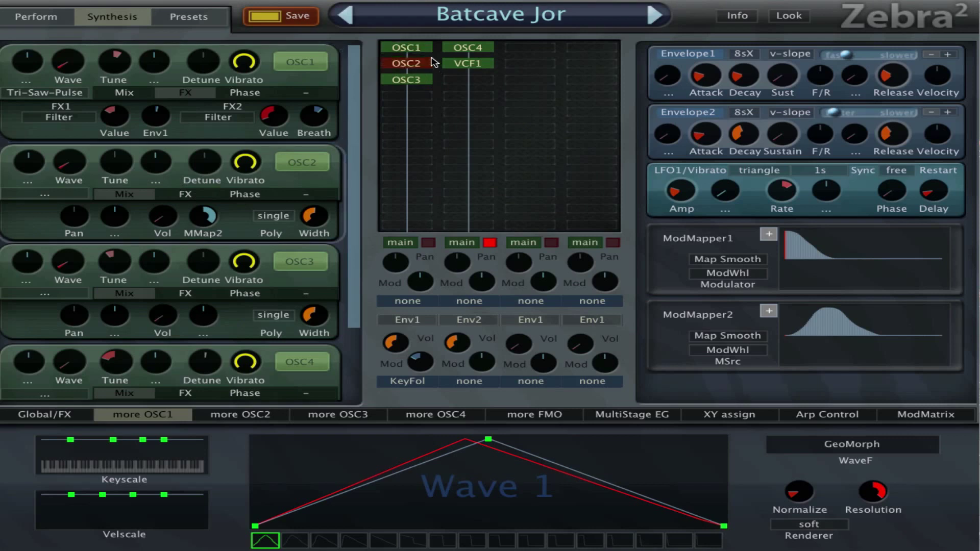
{"action": "left_click", "coordinate": [210, 196]}
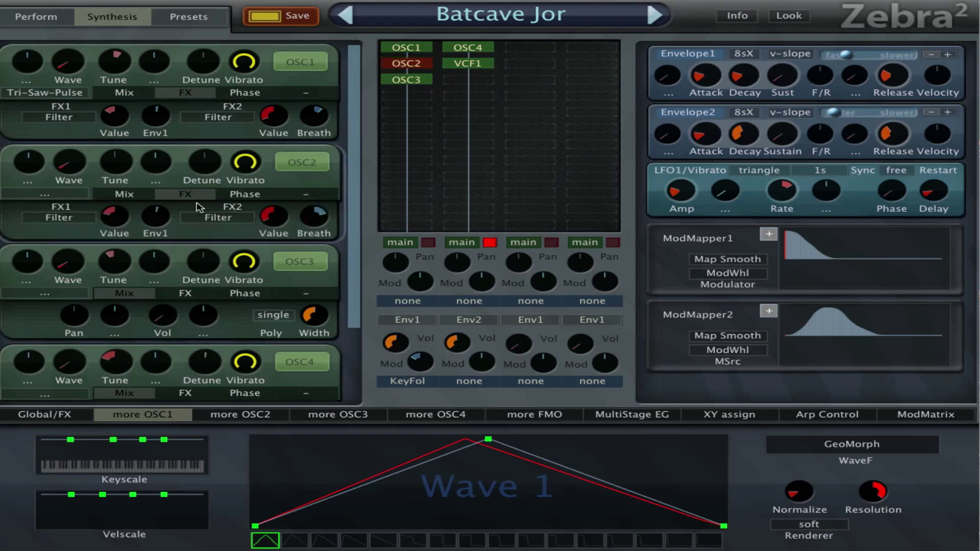
{"action": "left_click", "coordinate": [259, 199]}
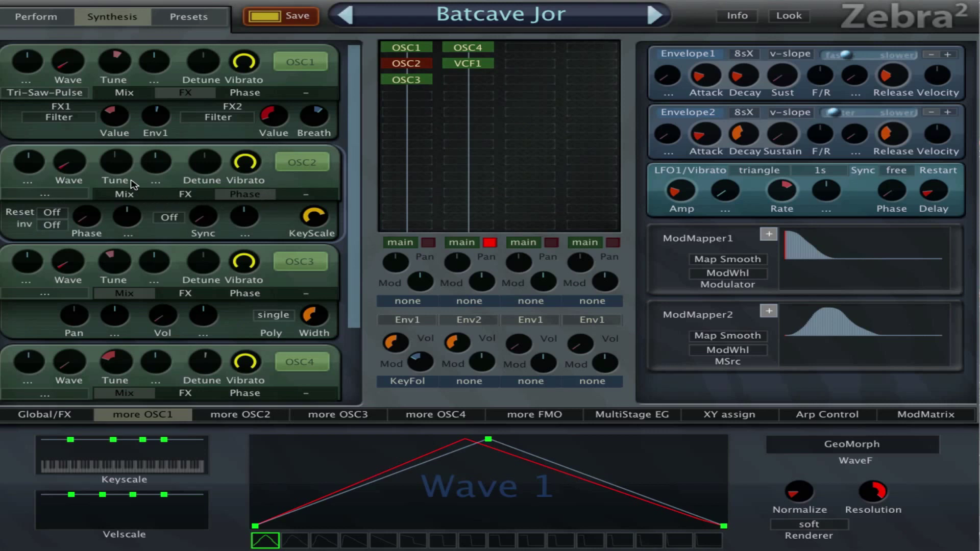
{"action": "mouse_move", "coordinate": [120, 165]}
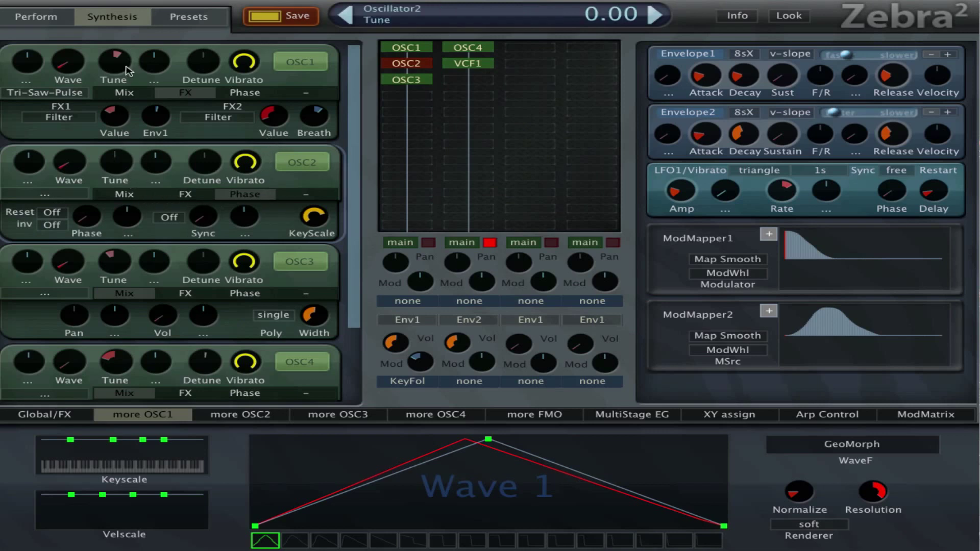
{"action": "left_click", "coordinate": [153, 196]}
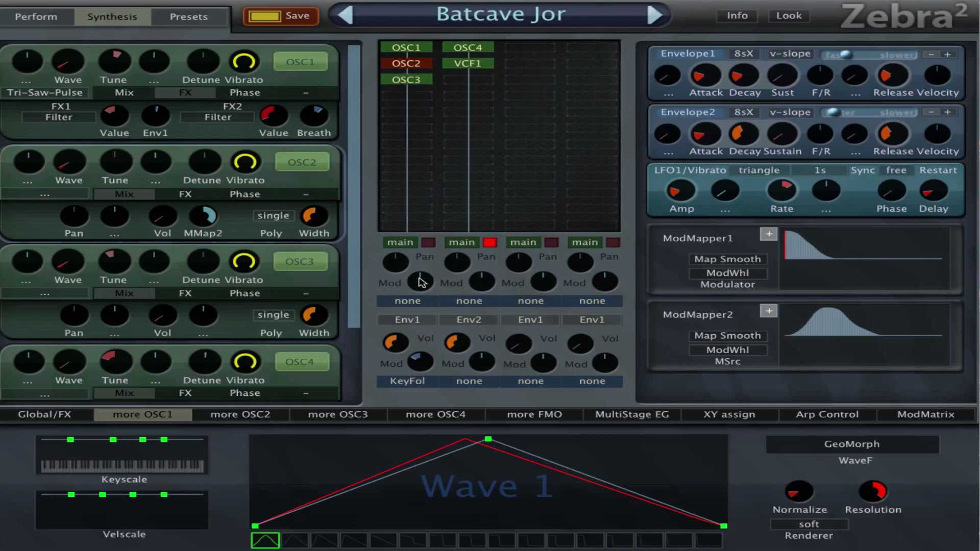
Bring up the ModMapper 1 zoom window for curve editing.
{"action": "left_click", "coordinate": [769, 235]}
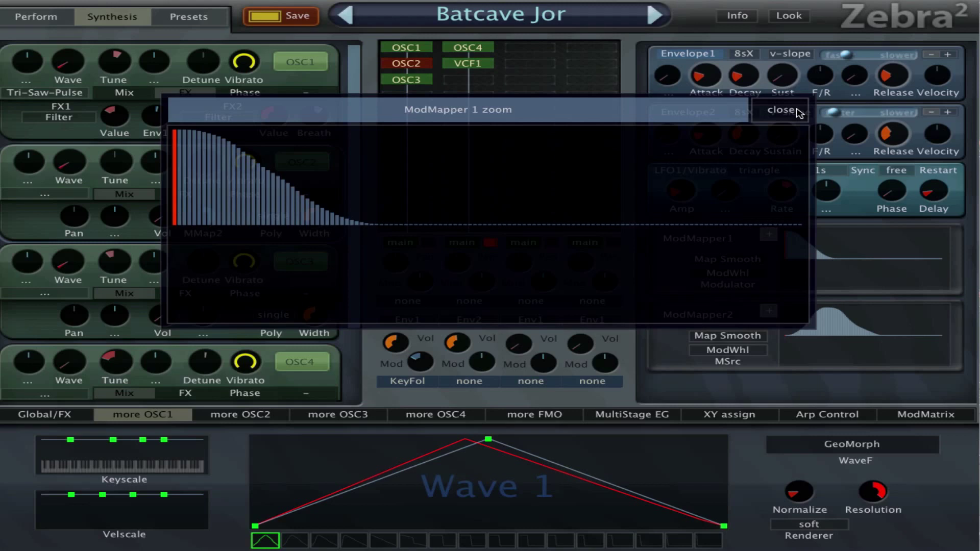
{"action": "left_click", "coordinate": [781, 109]}
{"action": "left_click", "coordinate": [770, 236]}
Redraw the ModMapper1 steps as a steep fall from full to zero, flat near zero afterwards.
{"action": "mouse_move", "coordinate": [411, 173]}
{"action": "left_mouse_down"}
{"action": "mouse_move", "coordinate": [478, 176]}
{"action": "mouse_move", "coordinate": [483, 196]}
{"action": "mouse_move", "coordinate": [555, 198]}
{"action": "mouse_move", "coordinate": [610, 132]}
{"action": "mouse_move", "coordinate": [735, 196]}
{"action": "mouse_move", "coordinate": [810, 134]}
{"action": "left_mouse_up"}
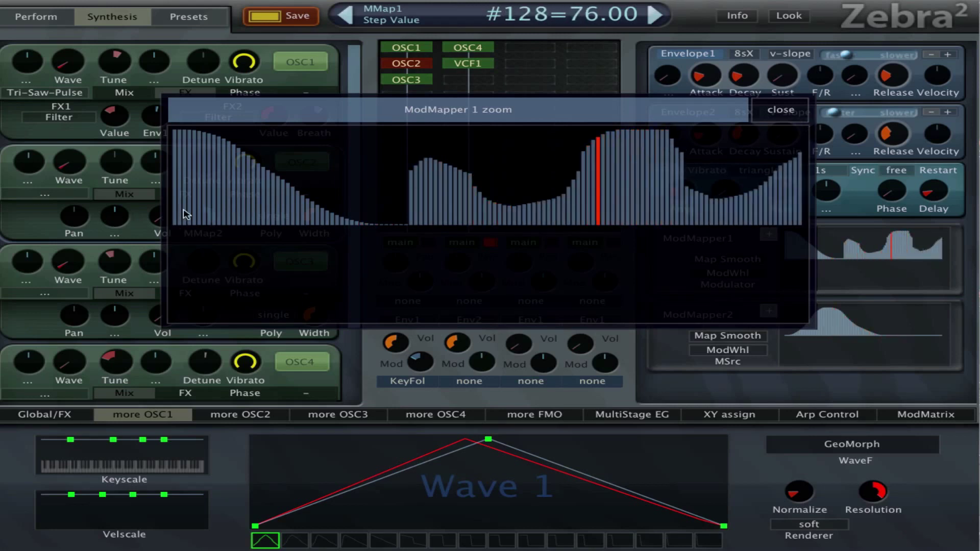
{"action": "mouse_move", "coordinate": [176, 226]}
{"action": "left_mouse_down"}
{"action": "mouse_move", "coordinate": [241, 229]}
{"action": "mouse_move", "coordinate": [432, 166]}
{"action": "mouse_move", "coordinate": [821, 128]}
{"action": "mouse_move", "coordinate": [614, 147]}
{"action": "mouse_move", "coordinate": [174, 225]}
{"action": "left_mouse_up"}
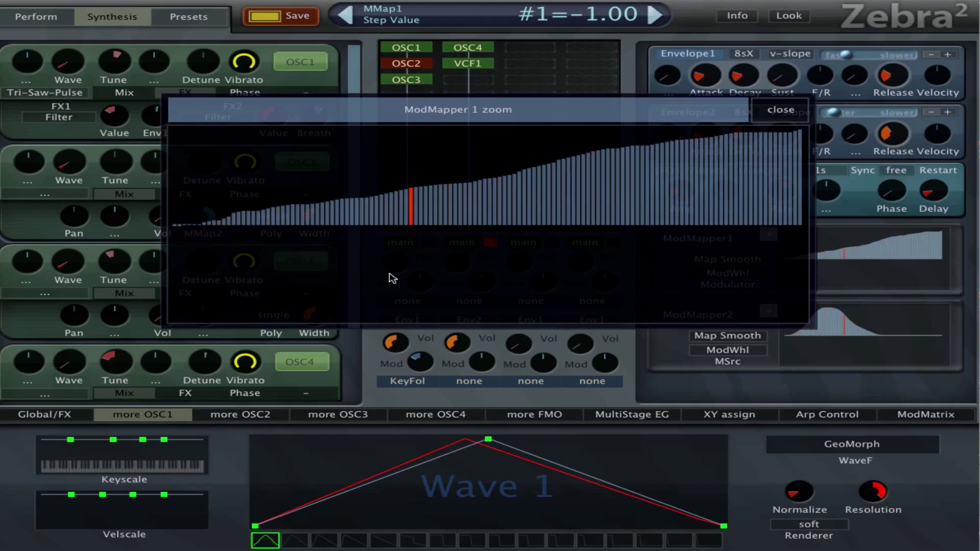
{"action": "mouse_move", "coordinate": [175, 169]}
{"action": "left_mouse_down"}
{"action": "mouse_move", "coordinate": [180, 116]}
{"action": "mouse_move", "coordinate": [212, 179]}
{"action": "mouse_move", "coordinate": [278, 232]}
{"action": "mouse_move", "coordinate": [310, 230]}
{"action": "mouse_move", "coordinate": [380, 344]}
{"action": "mouse_move", "coordinate": [461, 385]}
{"action": "mouse_move", "coordinate": [573, 393]}
{"action": "left_mouse_up"}
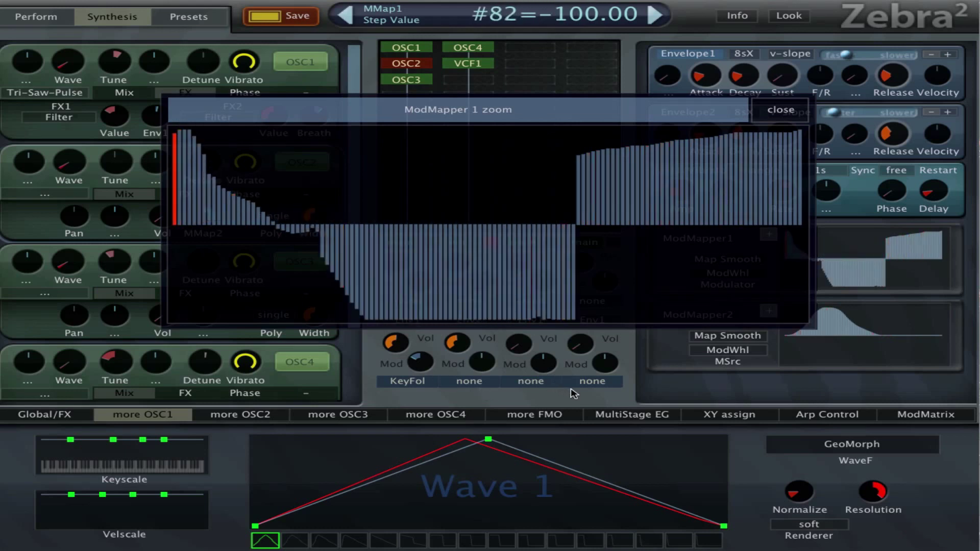
{"action": "mouse_move", "coordinate": [586, 222]}
{"action": "left_mouse_down"}
{"action": "mouse_move", "coordinate": [436, 178]}
{"action": "mouse_move", "coordinate": [306, 182]}
{"action": "left_mouse_up"}
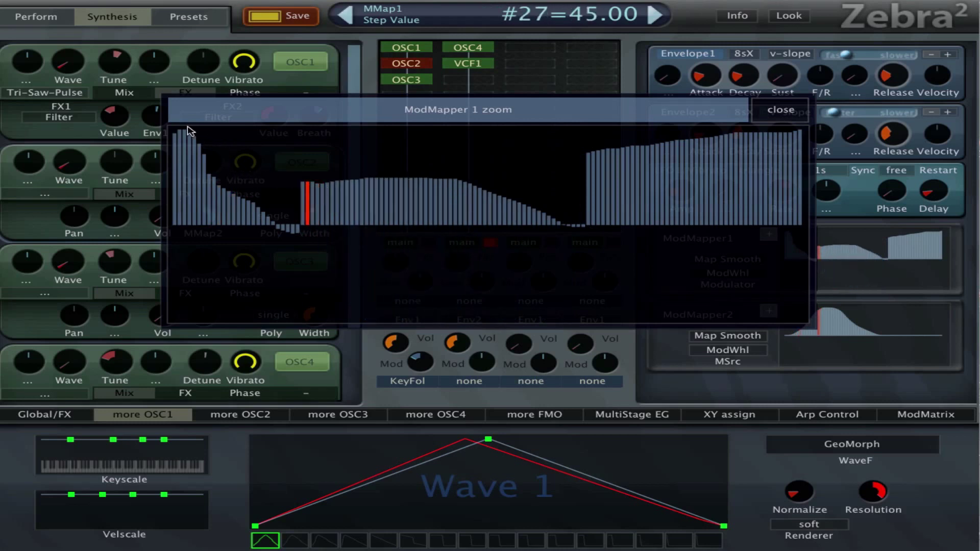
{"action": "left_click", "coordinate": [176, 137]}
{"action": "mouse_move", "coordinate": [176, 138]}
{"action": "left_mouse_down"}
{"action": "mouse_move", "coordinate": [301, 217]}
{"action": "mouse_move", "coordinate": [371, 239]}
{"action": "mouse_move", "coordinate": [590, 217]}
{"action": "mouse_move", "coordinate": [682, 231]}
{"action": "mouse_move", "coordinate": [773, 217]}
{"action": "mouse_move", "coordinate": [806, 228]}
{"action": "mouse_move", "coordinate": [324, 223]}
{"action": "mouse_move", "coordinate": [506, 225]}
{"action": "left_mouse_up"}
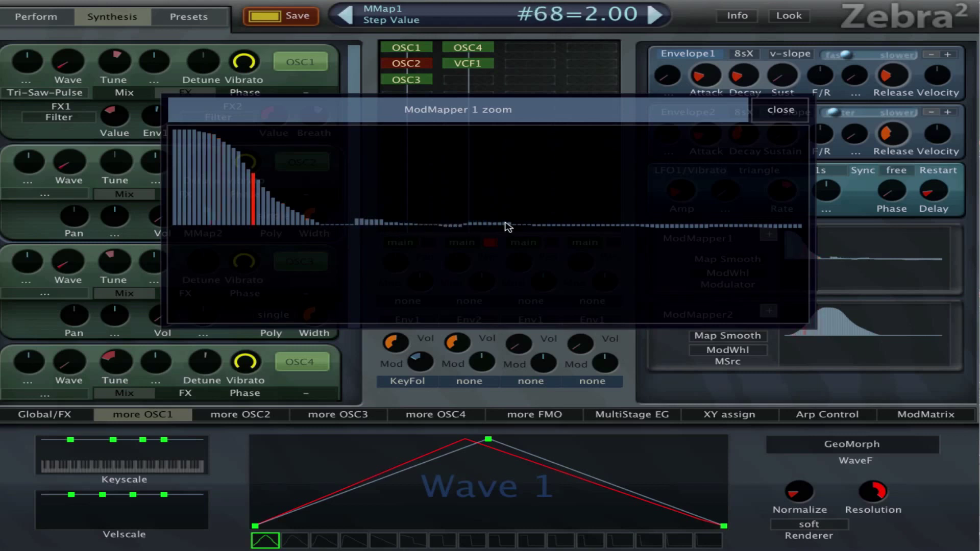
{"action": "left_click", "coordinate": [795, 116]}
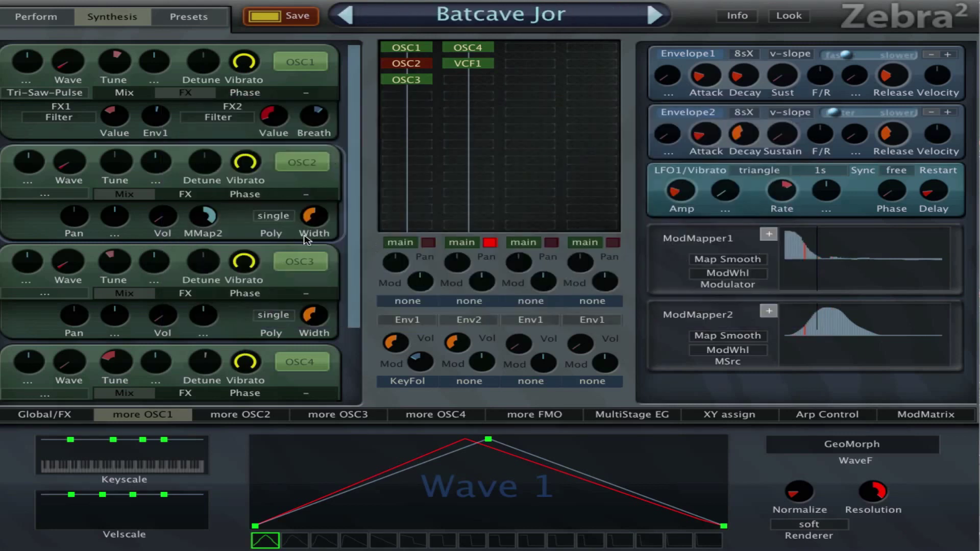
Switch OSC4 to its Mix settings and raise its volume from 0 to 34.
{"action": "scroll", "coordinate": [305, 240], "scroll_direction": "down", "scroll_amount": 1}
{"action": "scroll", "coordinate": [201, 272], "scroll_direction": "down", "scroll_amount": 3}
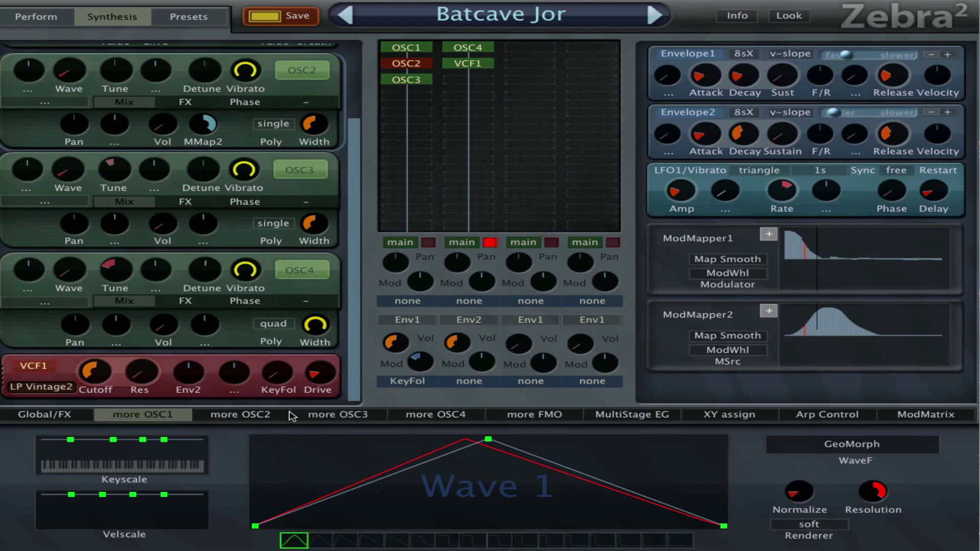
{"action": "left_click", "coordinate": [317, 414]}
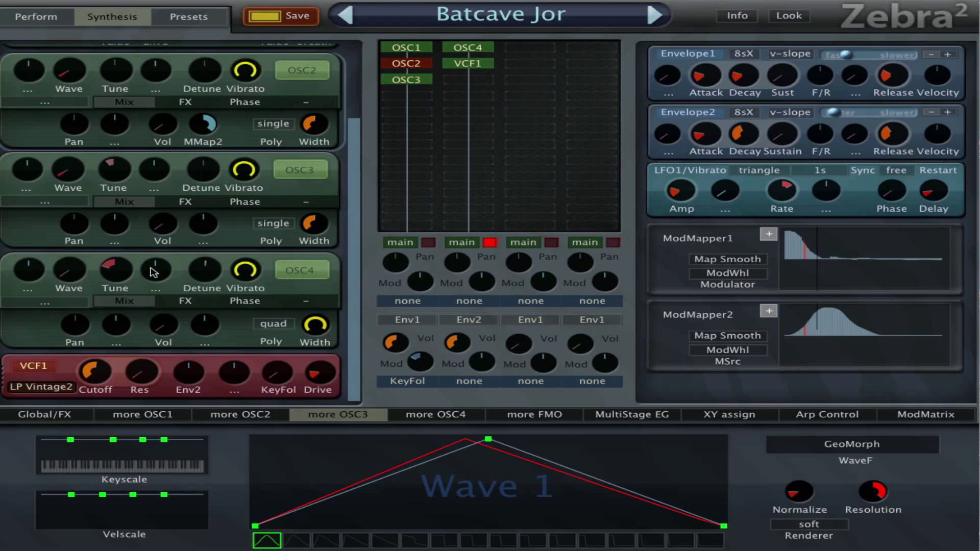
{"action": "mouse_move", "coordinate": [125, 265]}
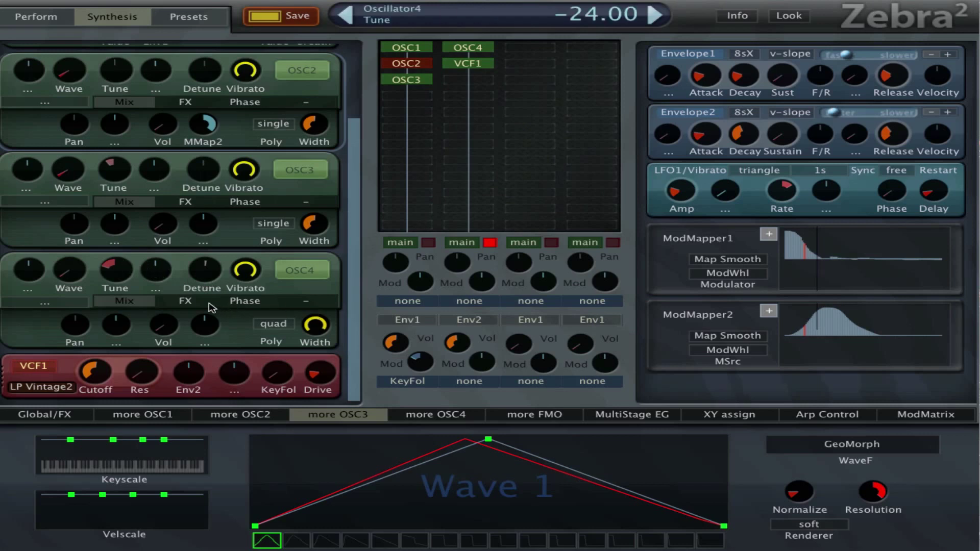
{"action": "left_click", "coordinate": [190, 302]}
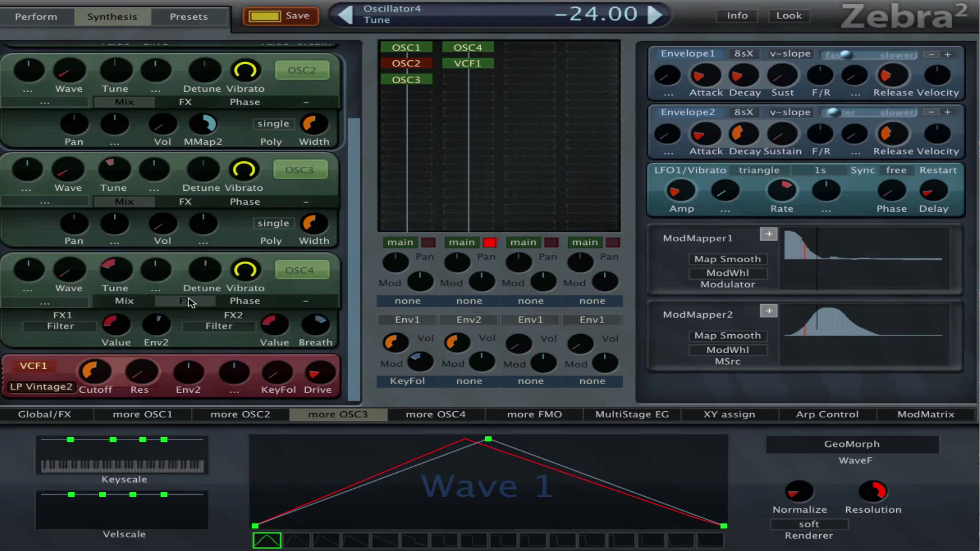
{"action": "left_click", "coordinate": [272, 301]}
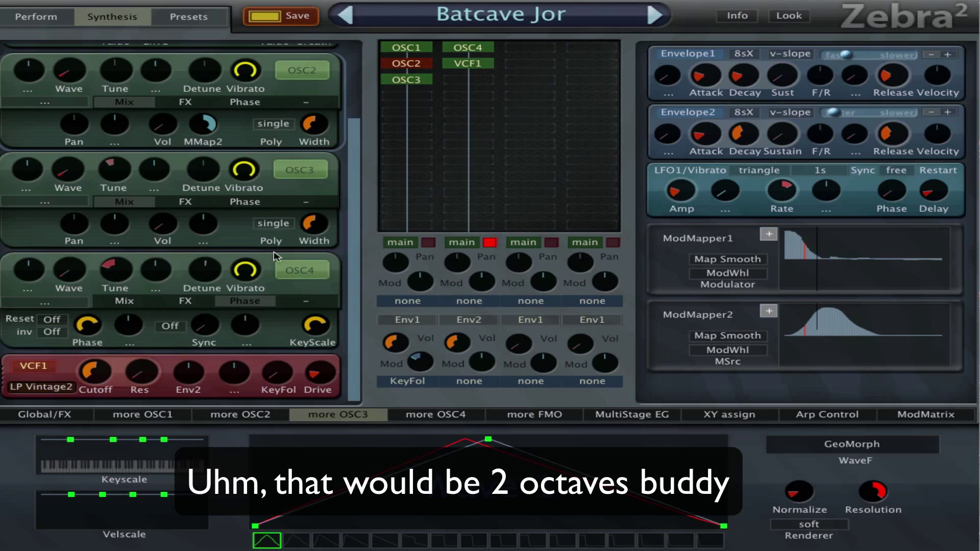
{"action": "left_click", "coordinate": [150, 301]}
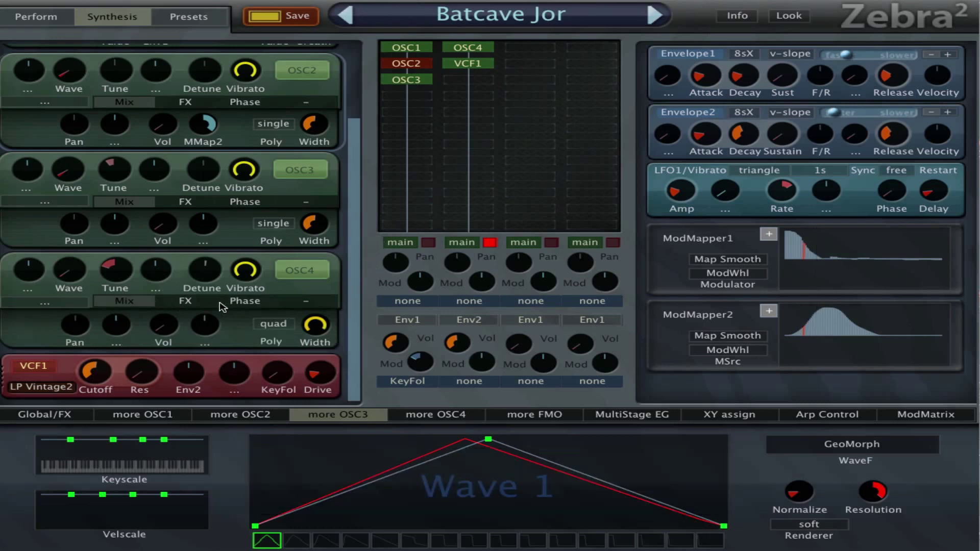
{"action": "left_click_drag", "start_coordinate": [174, 328], "coordinate": [176, 392]}
{"action": "left_click_drag", "start_coordinate": [168, 335], "coordinate": [179, 318]}
{"action": "left_click", "coordinate": [462, 47]}
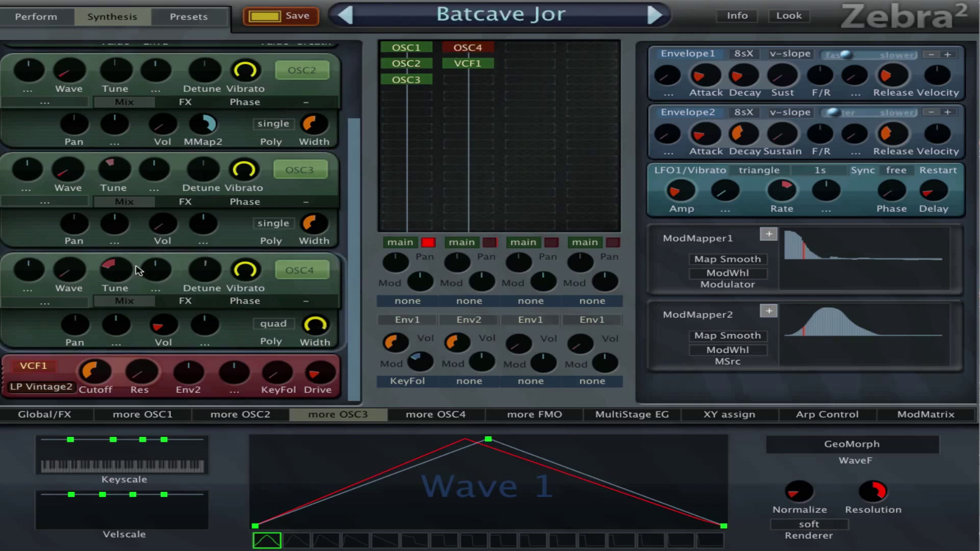
Raise OSC4's tune from -24 to -12 semitones and set the VCF1 cutoff to 150.
{"action": "left_click", "coordinate": [186, 304]}
{"action": "left_click", "coordinate": [253, 304]}
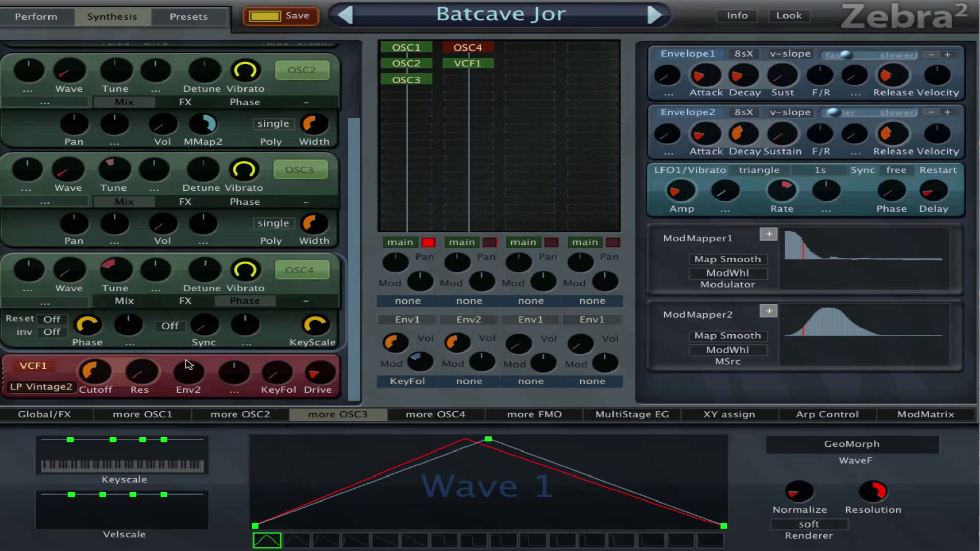
{"action": "left_click_drag", "start_coordinate": [93, 378], "coordinate": [171, 327]}
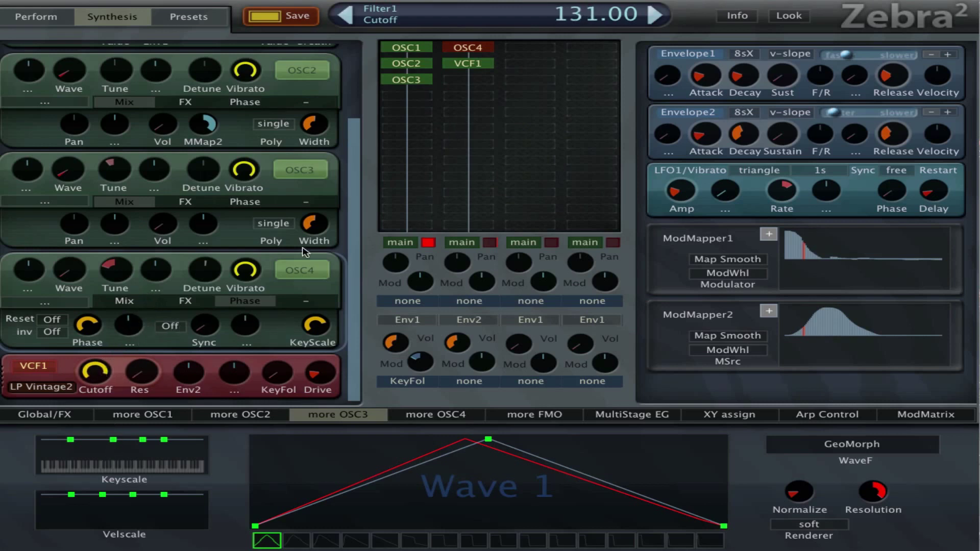
{"action": "left_click", "coordinate": [470, 65]}
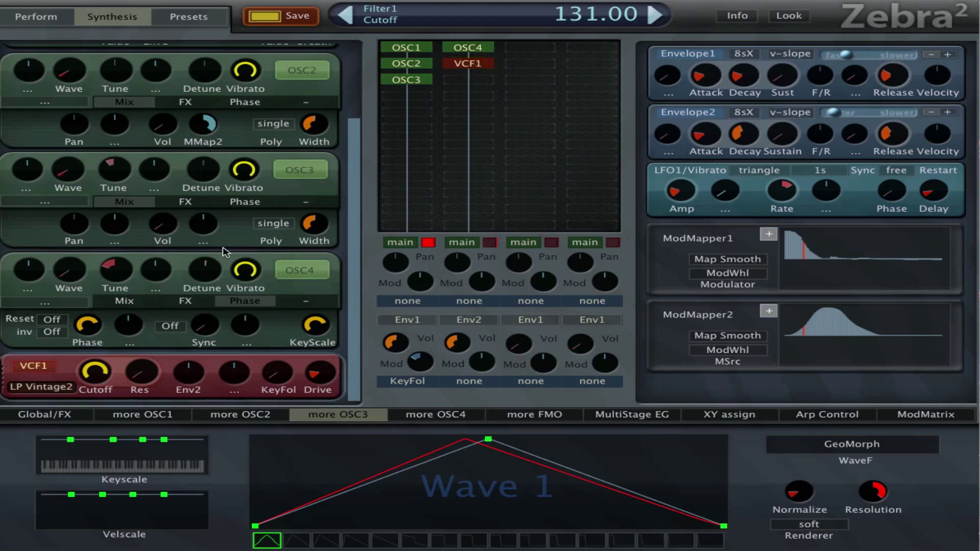
{"action": "left_click_drag", "start_coordinate": [130, 273], "coordinate": [139, 259]}
{"action": "left_click_drag", "start_coordinate": [92, 379], "coordinate": [177, 343]}
{"action": "left_click", "coordinate": [286, 416]}
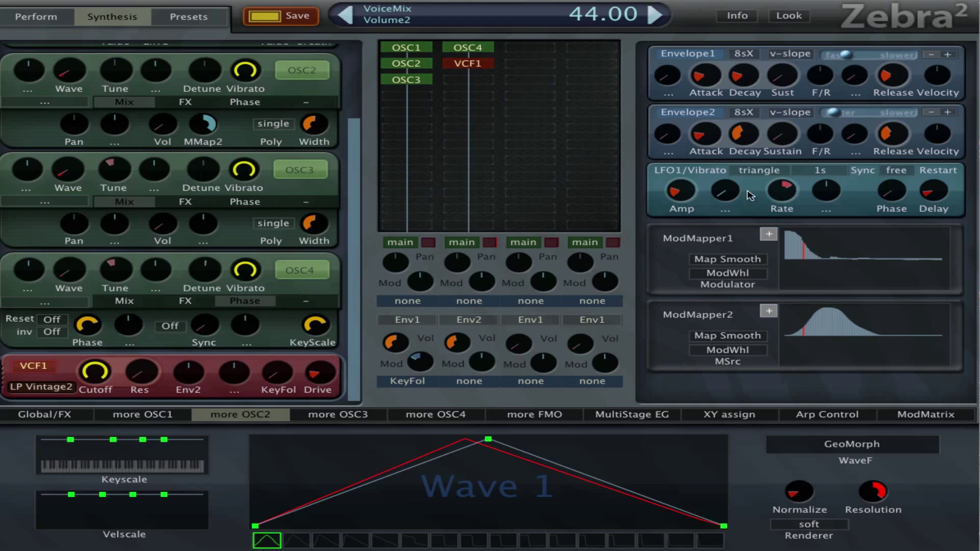
Select the Rev1 reverb and set Envelope1's attack to 24 and decay to about 56.
{"action": "left_click", "coordinate": [68, 416]}
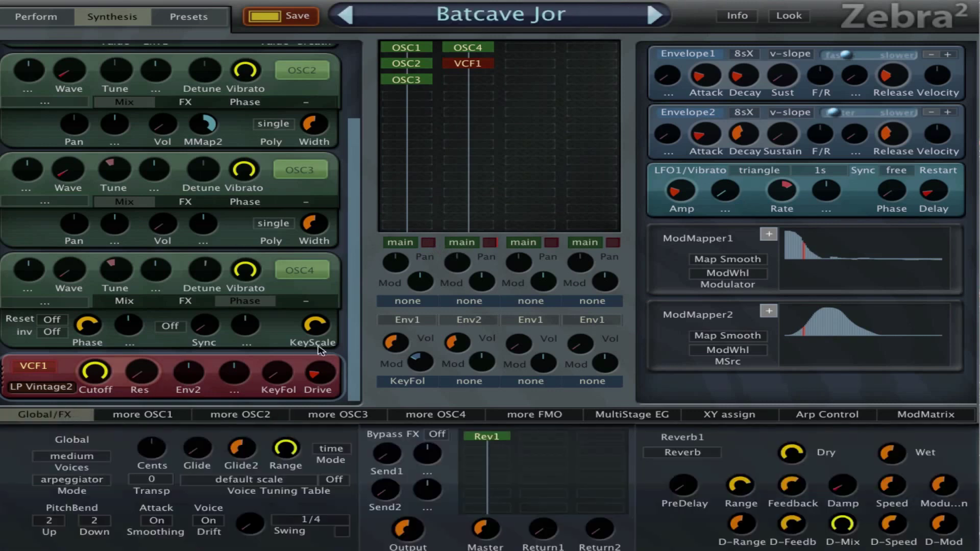
{"action": "left_click", "coordinate": [507, 439]}
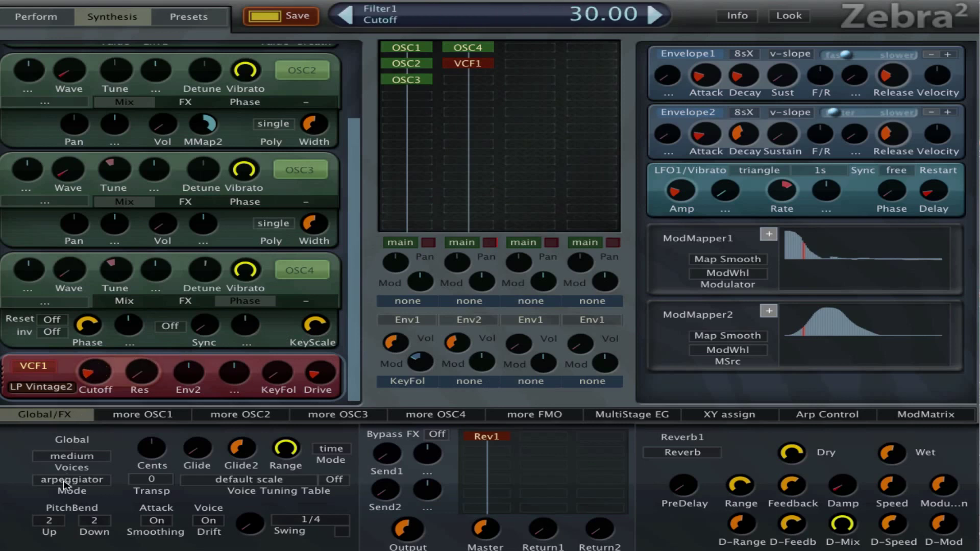
{"action": "left_click_drag", "start_coordinate": [705, 72], "coordinate": [698, 104]}
{"action": "left_click_drag", "start_coordinate": [744, 77], "coordinate": [779, 17]}
{"action": "left_click_drag", "start_coordinate": [706, 76], "coordinate": [804, 60]}
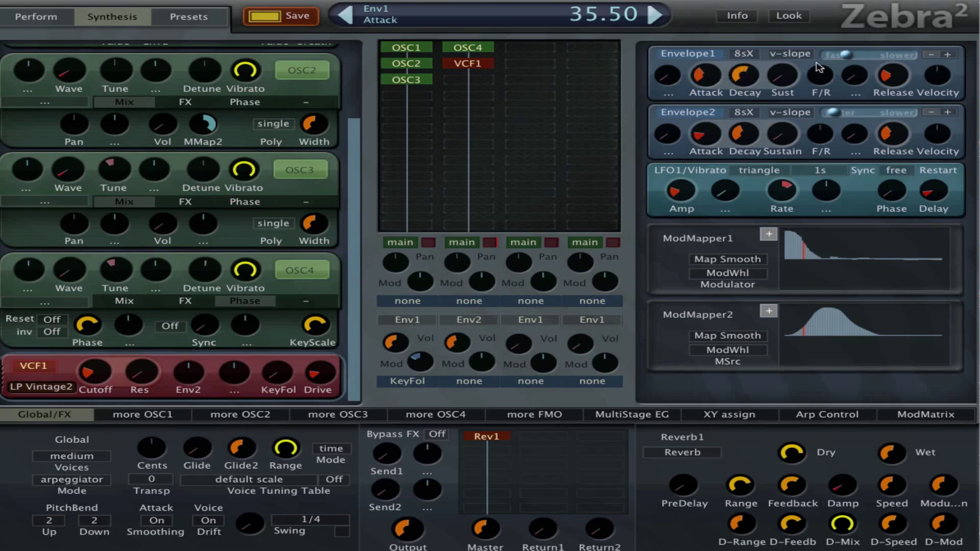
{"action": "left_click_drag", "start_coordinate": [710, 86], "coordinate": [726, 108]}
Set Envelope1's release to 23.50 and make its slope slower.
{"action": "left_click_drag", "start_coordinate": [906, 87], "coordinate": [962, 366]}
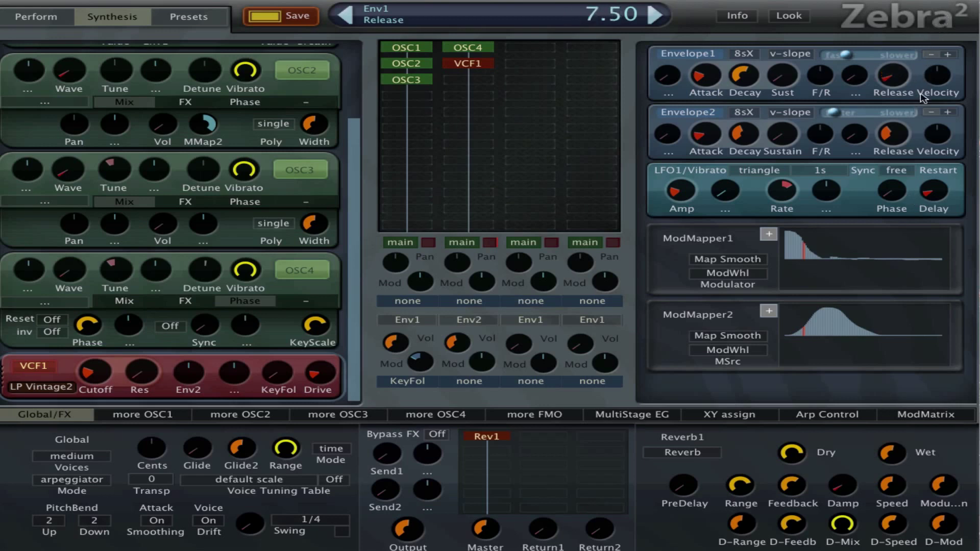
{"action": "scroll", "coordinate": [902, 79], "scroll_direction": "up", "scroll_amount": 4}
{"action": "left_click_drag", "start_coordinate": [913, 56], "coordinate": [862, 57]}
{"action": "left_click_drag", "start_coordinate": [899, 94], "coordinate": [898, 61]}
{"action": "left_click_drag", "start_coordinate": [943, 13], "coordinate": [939, 99]}
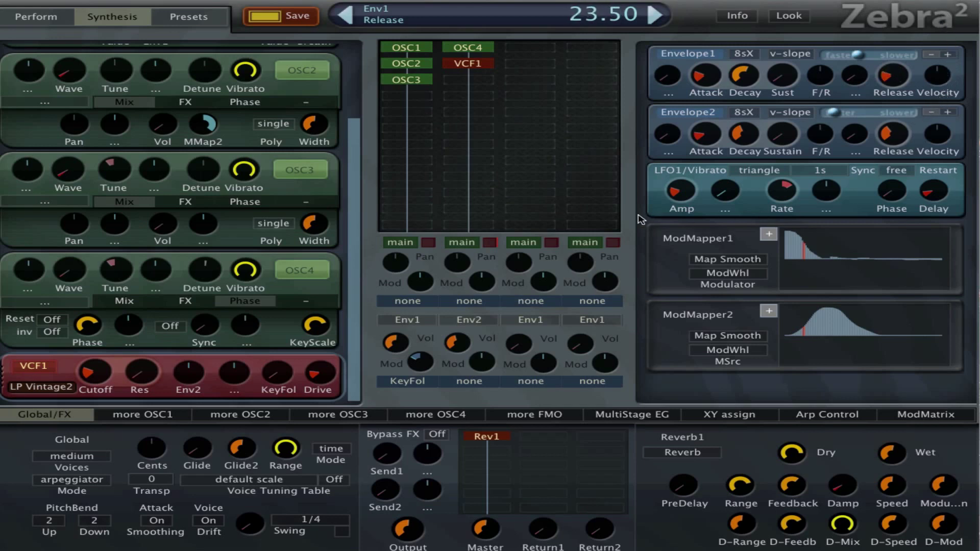
{"action": "left_click", "coordinate": [186, 416]}
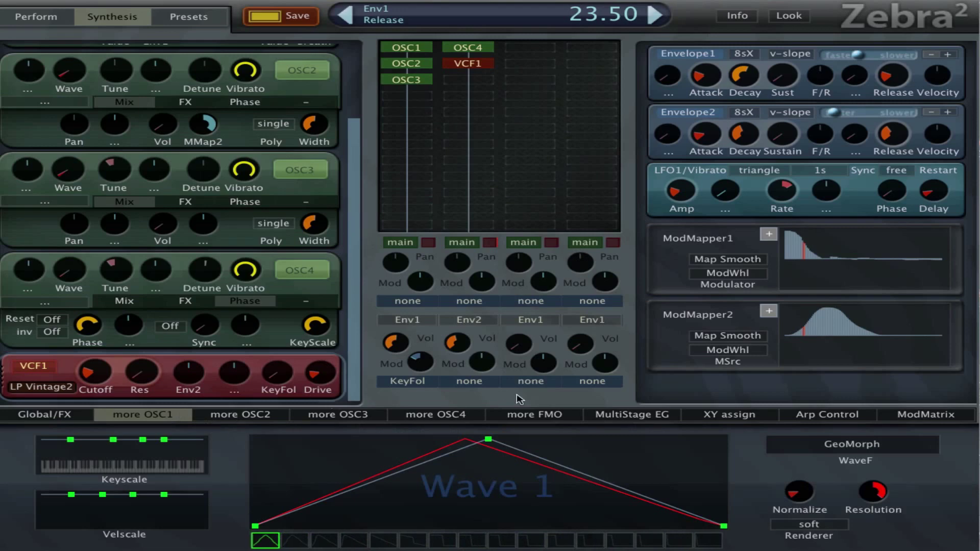
Check the MultiStage EG, XY assign and ModMatrix pages for the Breath routings.
{"action": "left_click", "coordinate": [670, 417]}
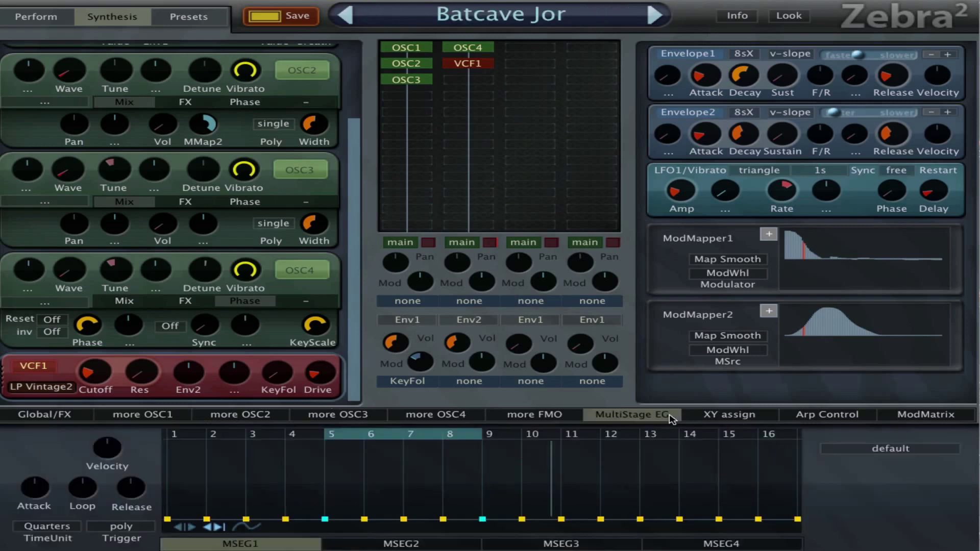
{"action": "left_click", "coordinate": [739, 416]}
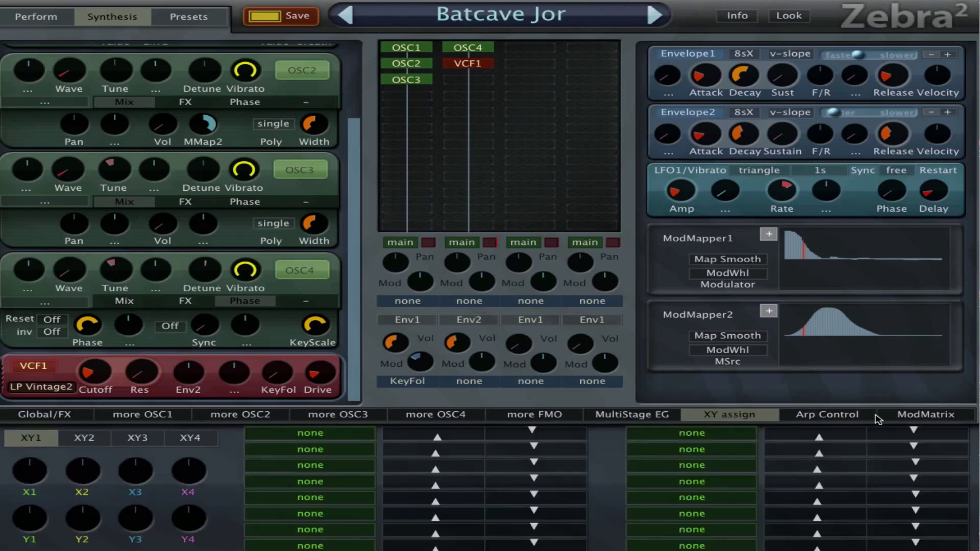
{"action": "left_click", "coordinate": [888, 418]}
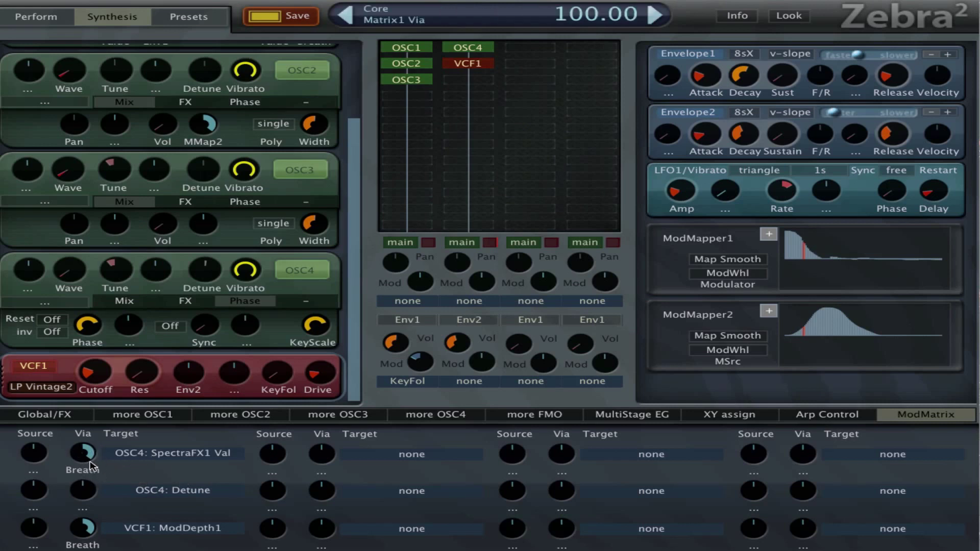
Show the FX1/FX2 settings of OSC2, OSC3 and OSC4, then the Rev1 reverb page.
{"action": "left_click", "coordinate": [186, 102]}
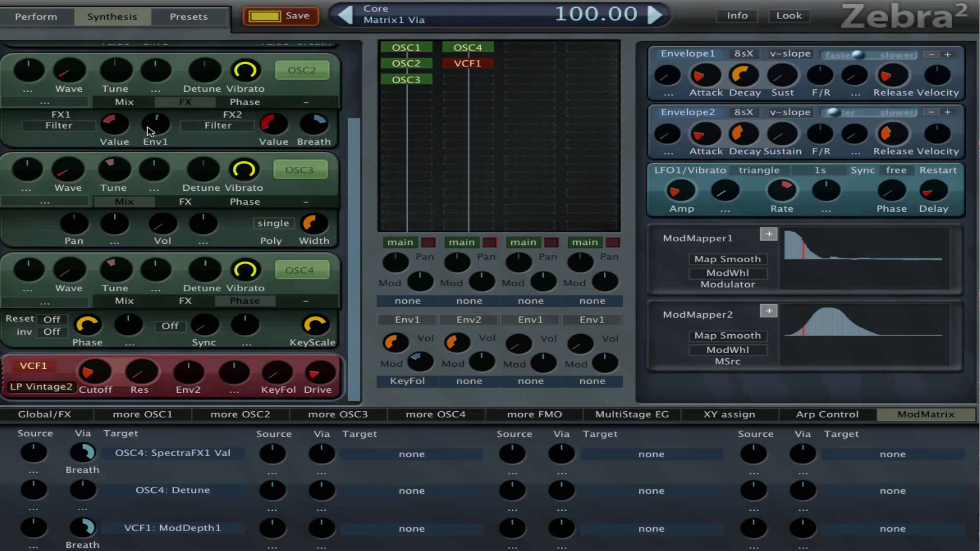
{"action": "left_click", "coordinate": [187, 203]}
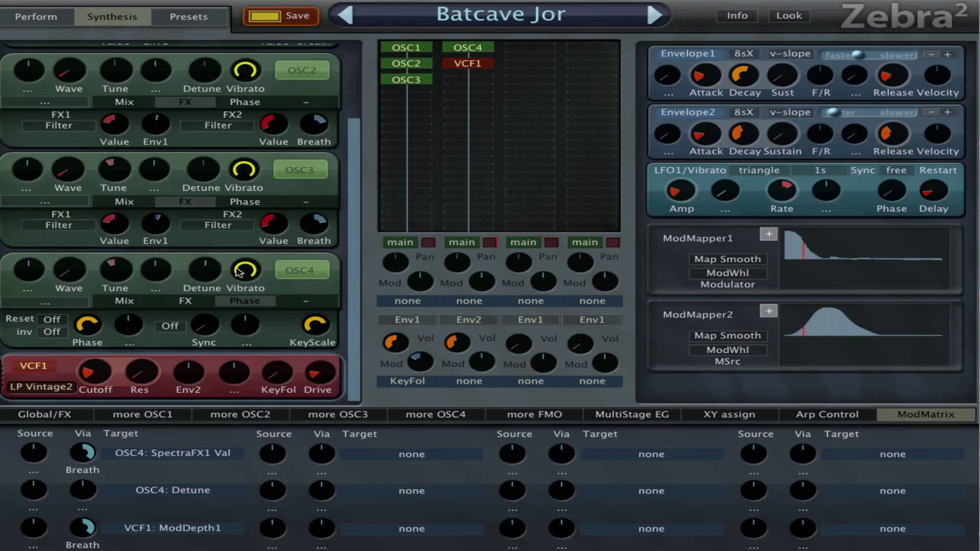
{"action": "left_click", "coordinate": [184, 301]}
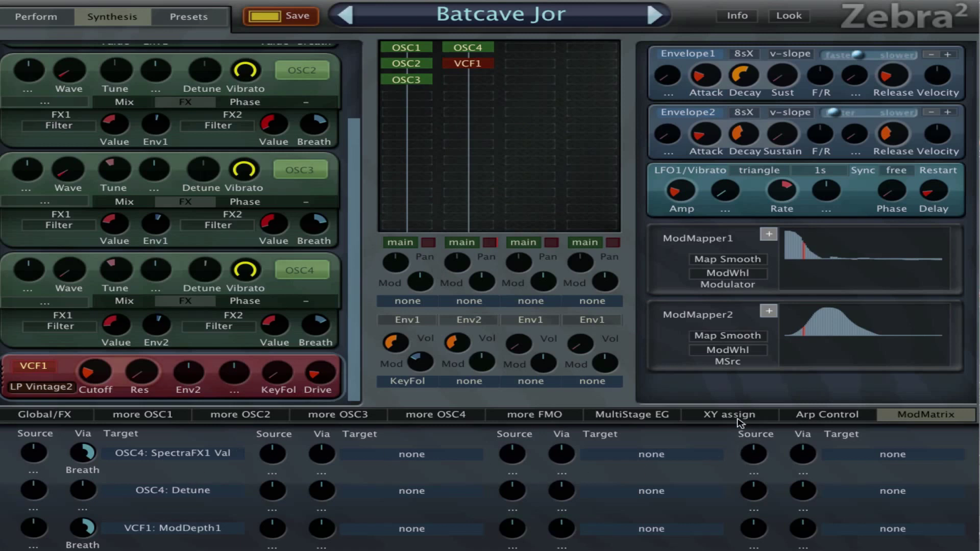
{"action": "left_click", "coordinate": [70, 414]}
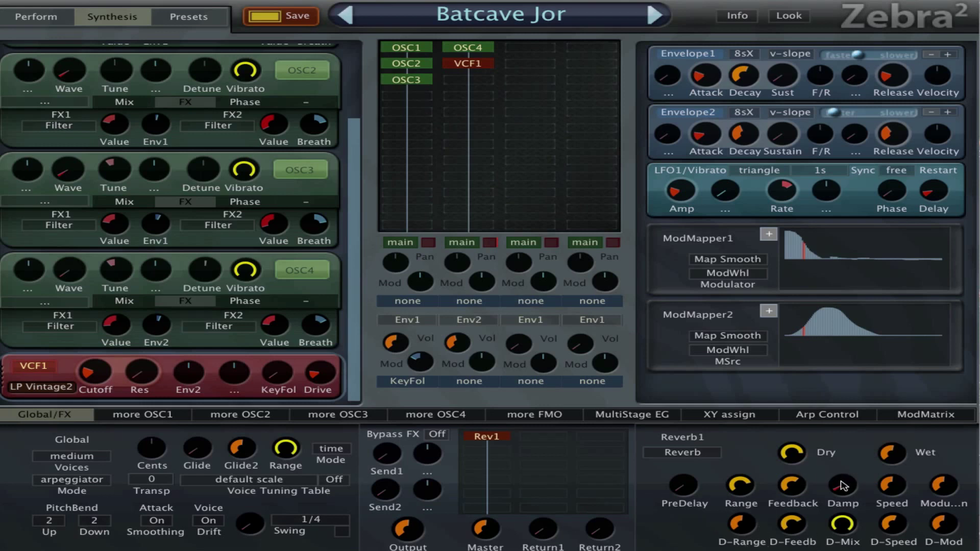
Lower Reverb1 Damp, set Wet to 100 and Dry to 58.50, and set Master to 60.50.
{"action": "mouse_move", "coordinate": [851, 495]}
{"action": "left_mouse_down"}
{"action": "mouse_move", "coordinate": [851, 451]}
{"action": "mouse_move", "coordinate": [852, 499]}
{"action": "left_mouse_up"}
{"action": "left_click_drag", "start_coordinate": [899, 454], "coordinate": [899, 433]}
{"action": "left_click_drag", "start_coordinate": [808, 457], "coordinate": [807, 505]}
{"action": "left_click_drag", "start_coordinate": [796, 447], "coordinate": [779, 421]}
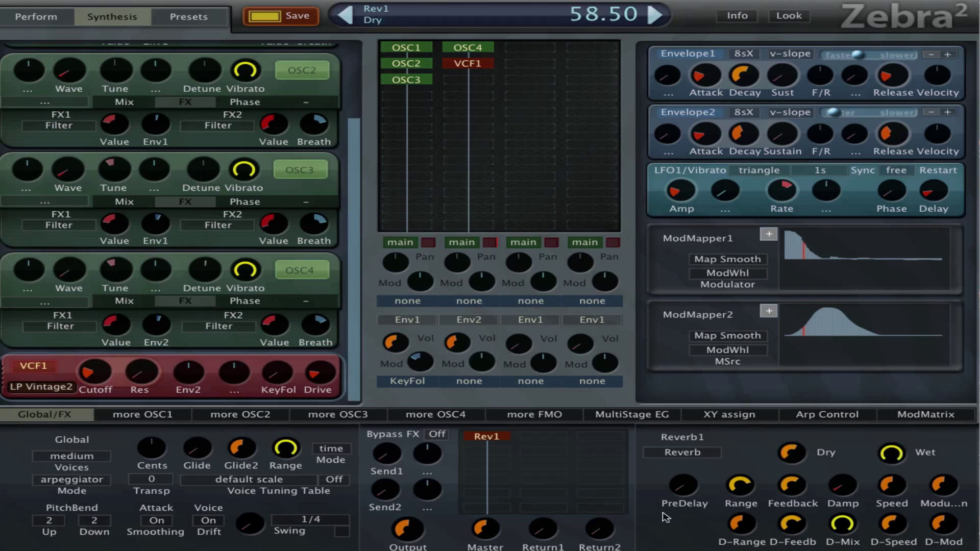
{"action": "left_click_drag", "start_coordinate": [486, 531], "coordinate": [485, 527]}
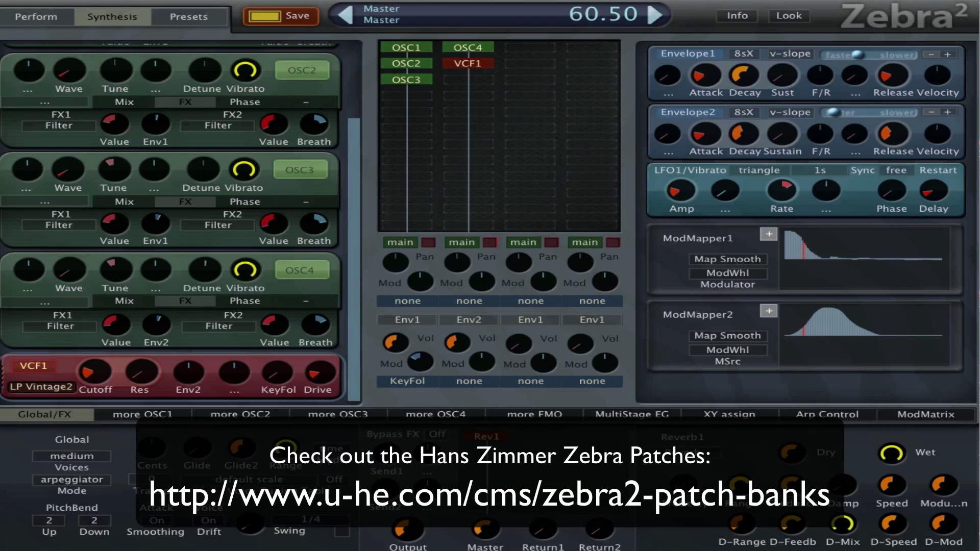